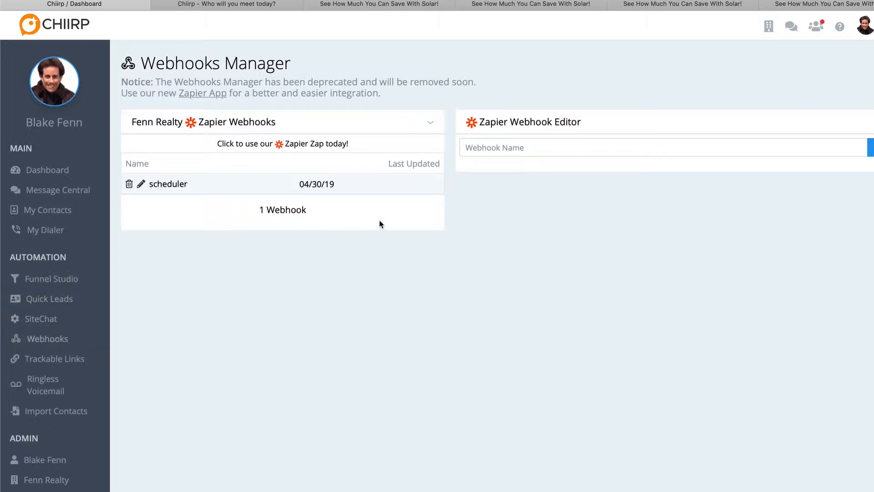
- Create a new Zapier webhook named "Scheduled Appointment Reminders"
{"action": "left_click", "coordinate": [500, 150]}
{"action": "type", "text": "Schedu"}
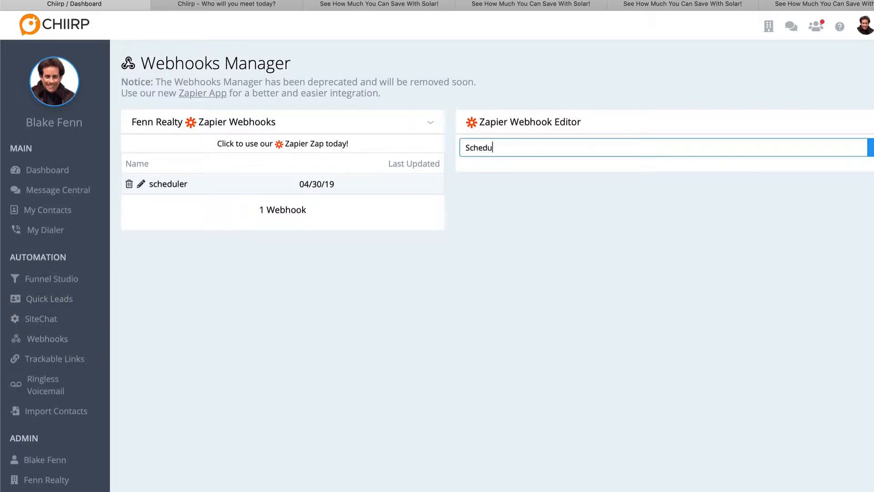
{"action": "type", "text": "led Appointment Reminders"}
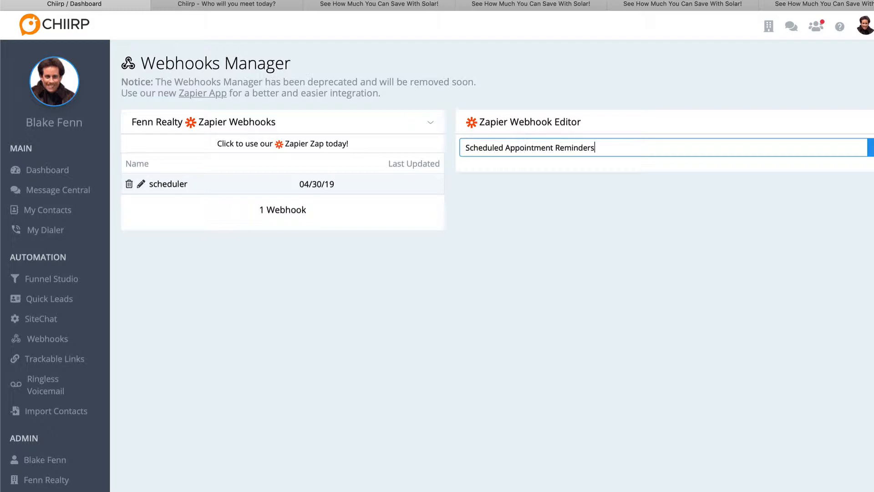
{"action": "key", "text": "Return"}
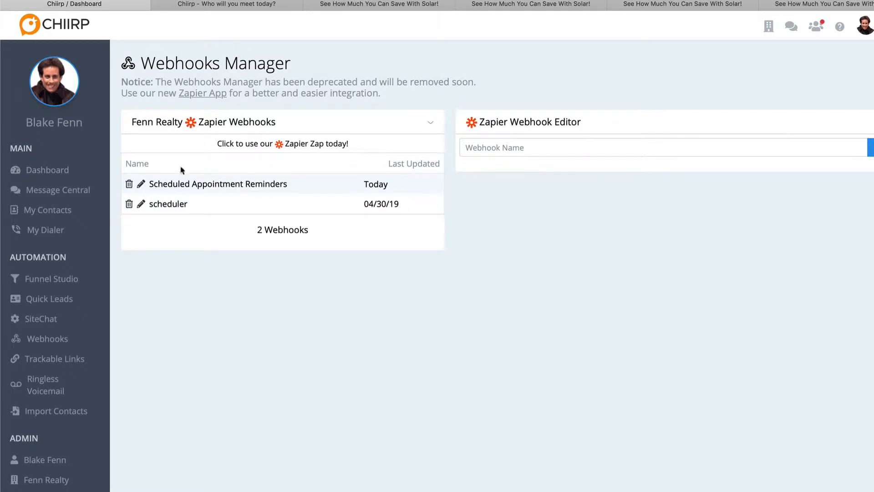
- Open the Scheduled Appointment Reminders webhook for editing and select its full webhook URL
{"action": "left_click", "coordinate": [187, 185]}
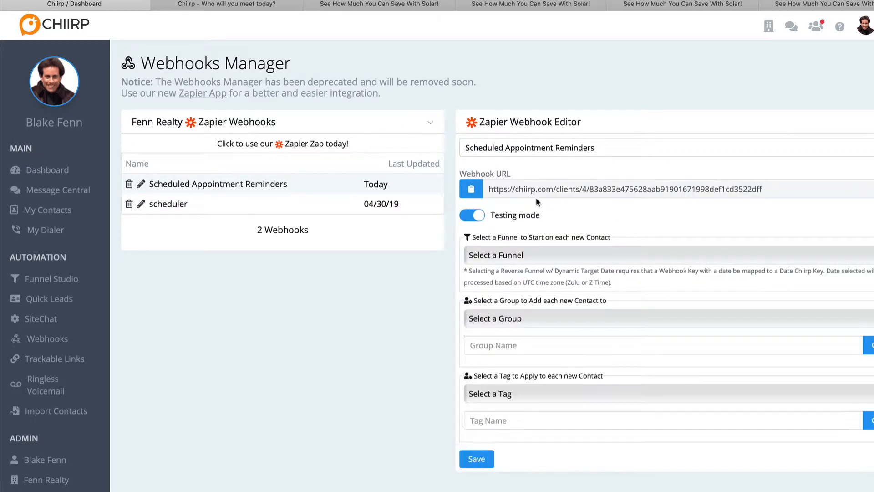
{"action": "double_click", "coordinate": [501, 189]}
{"action": "left_click", "coordinate": [502, 189]}
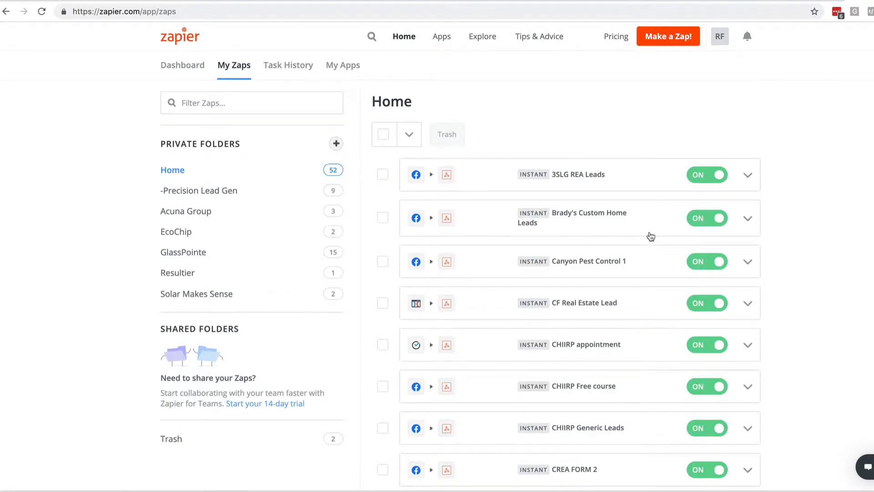
- Switch to Zapier and set the new zap's trigger to Calendly with the Invitee Created event
{"action": "left_click", "coordinate": [669, 36]}
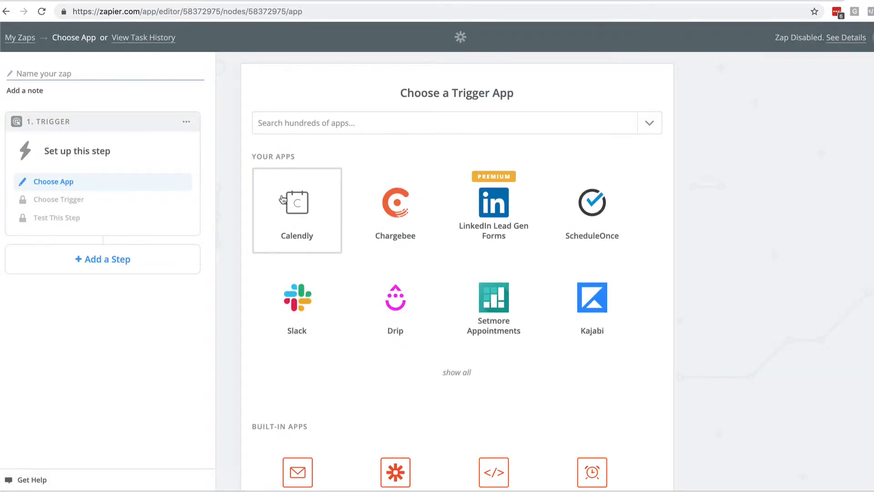
{"action": "left_click", "coordinate": [299, 123]}
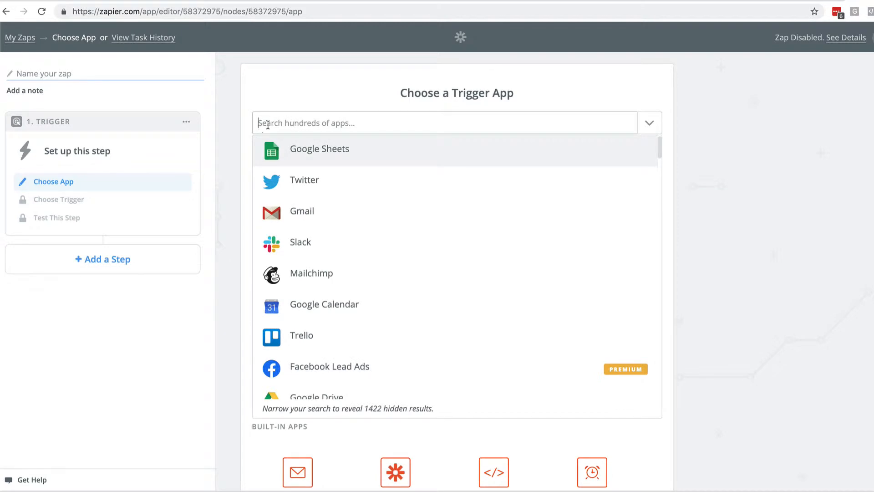
{"action": "left_click", "coordinate": [249, 132]}
{"action": "left_click", "coordinate": [288, 122]}
{"action": "type", "text": "ca"}
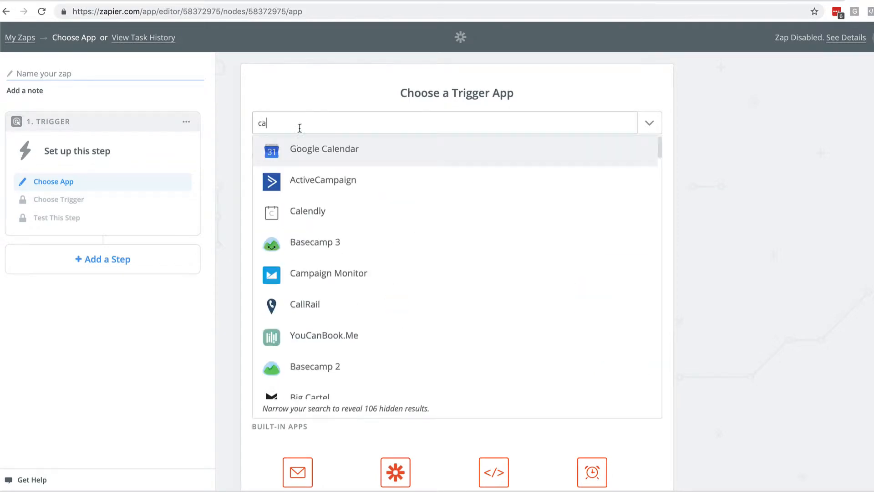
{"action": "left_click", "coordinate": [311, 211]}
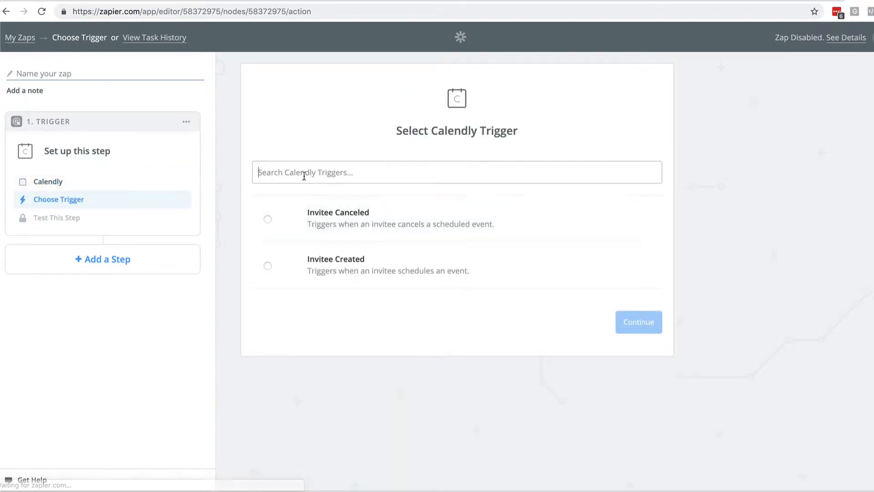
{"action": "left_click", "coordinate": [268, 265]}
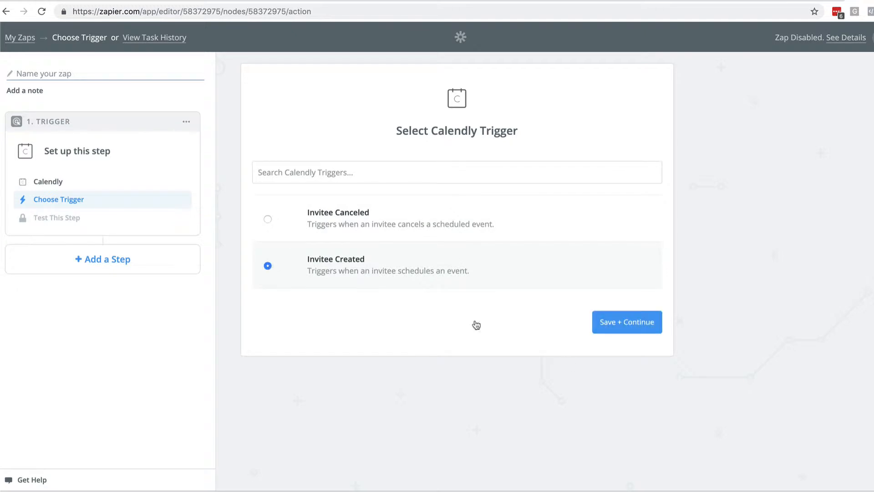
{"action": "left_click", "coordinate": [611, 323]}
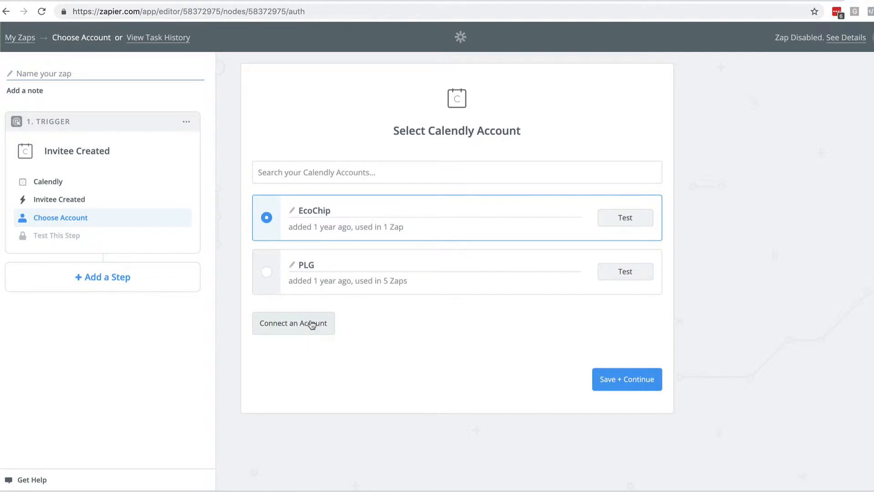
- Use the PLG Calendly account for the trigger and continue with the Invitee A sample
{"action": "left_click", "coordinate": [266, 271]}
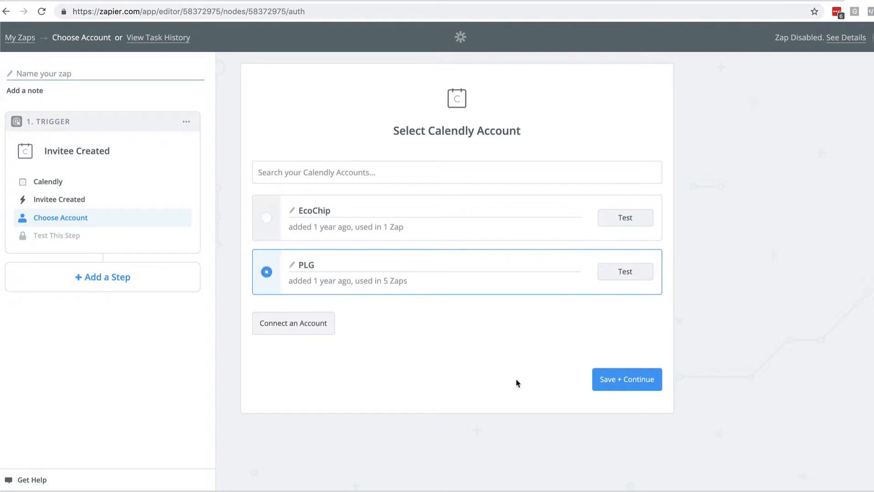
{"action": "left_click", "coordinate": [608, 384]}
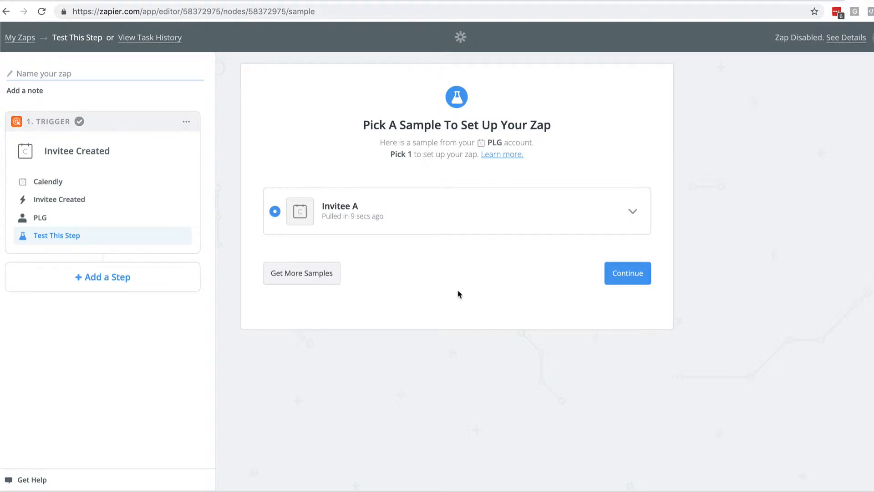
{"action": "left_click", "coordinate": [629, 271]}
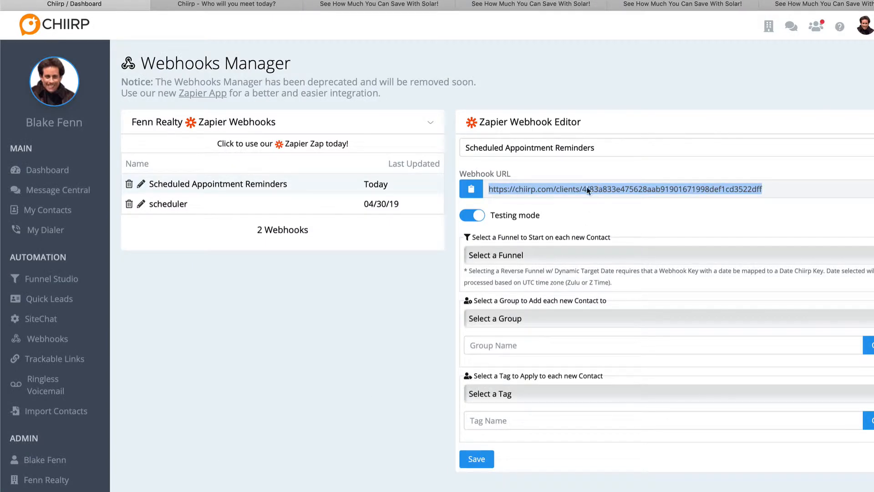
- Switch back to Chiirp and copy the webhook URL of Scheduled Appointment Reminders
{"action": "left_click", "coordinate": [587, 188]}
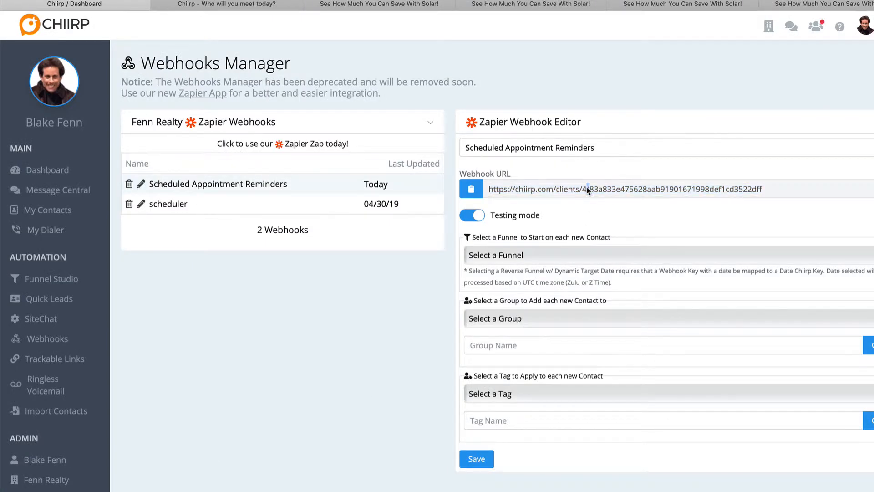
{"action": "triple_click", "coordinate": [587, 188]}
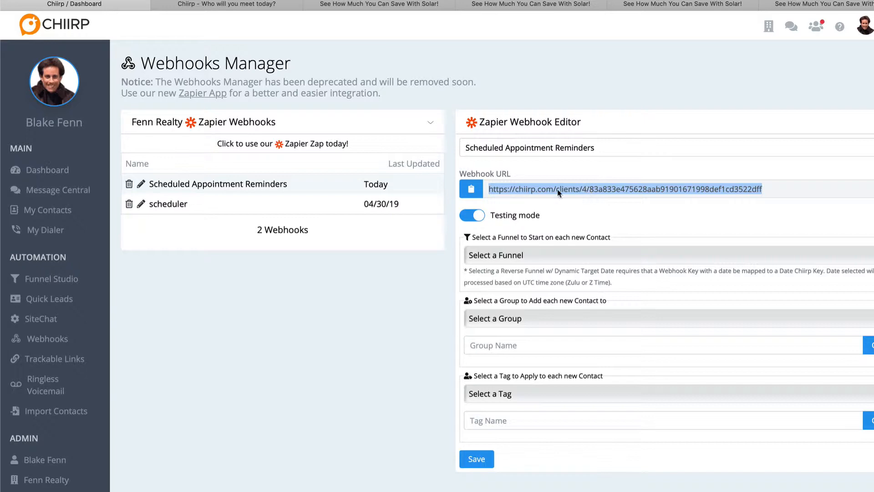
{"action": "left_click", "coordinate": [472, 189]}
- Switch to Zapier and add an action step to the zap using Webhooks by Zapier with the POST action
{"action": "left_click", "coordinate": [465, 304]}
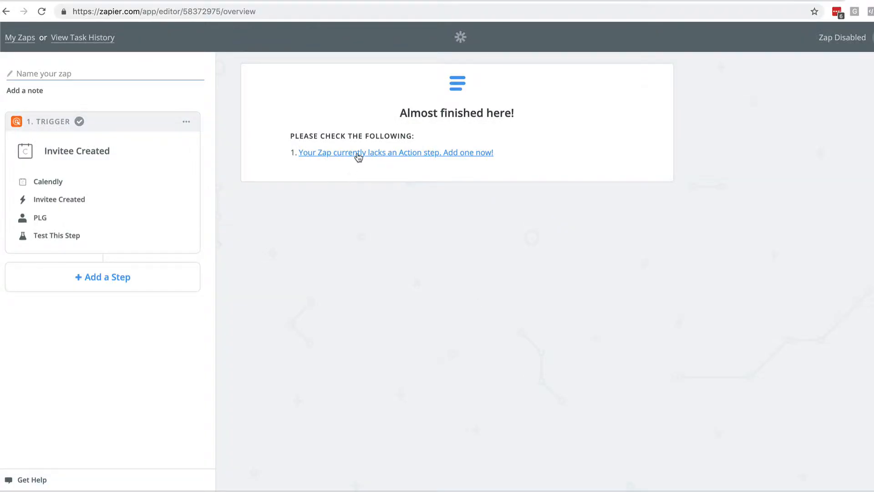
{"action": "left_click", "coordinate": [359, 152]}
{"action": "left_click", "coordinate": [369, 119]}
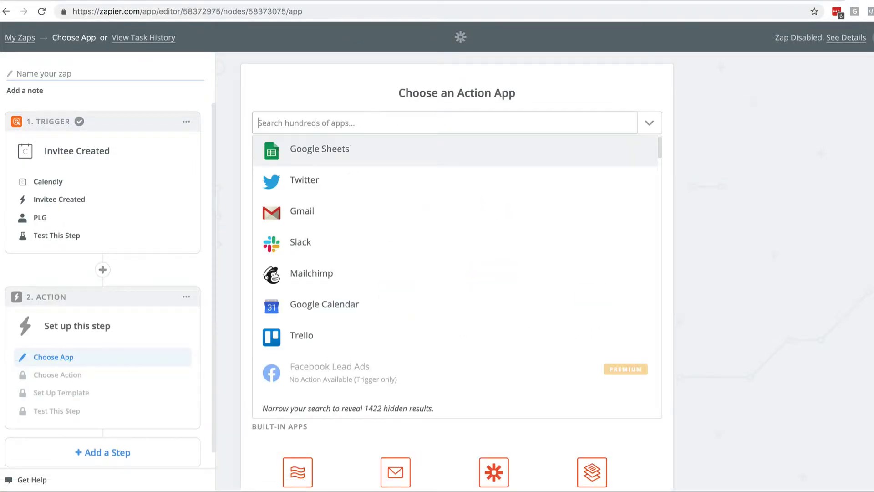
{"action": "type", "text": "Webhoo"}
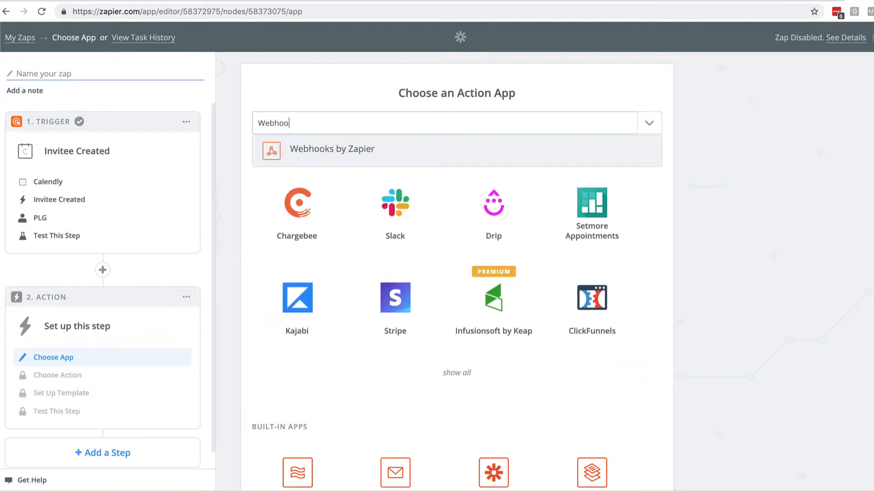
{"action": "left_click", "coordinate": [348, 151]}
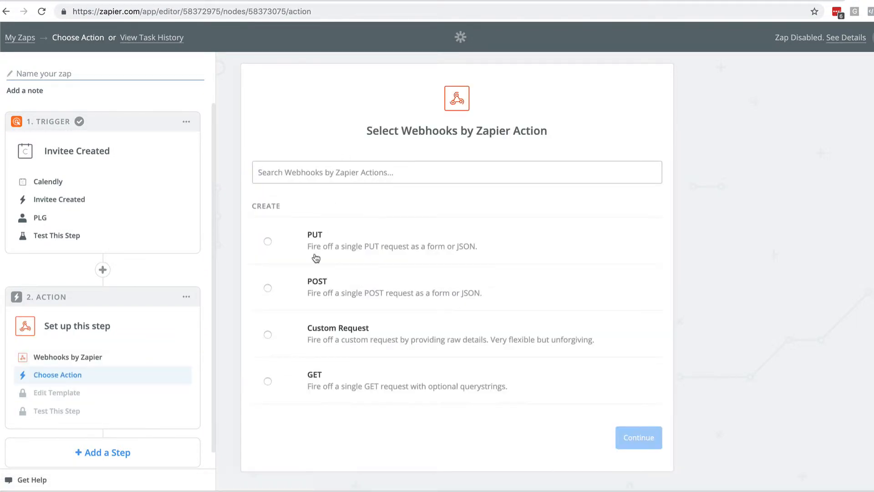
{"action": "left_click", "coordinate": [268, 288]}
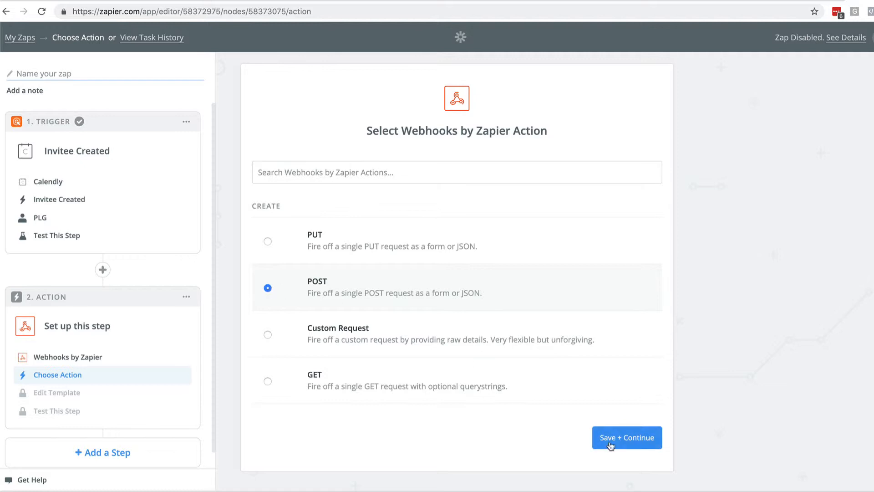
{"action": "left_click", "coordinate": [629, 437]}
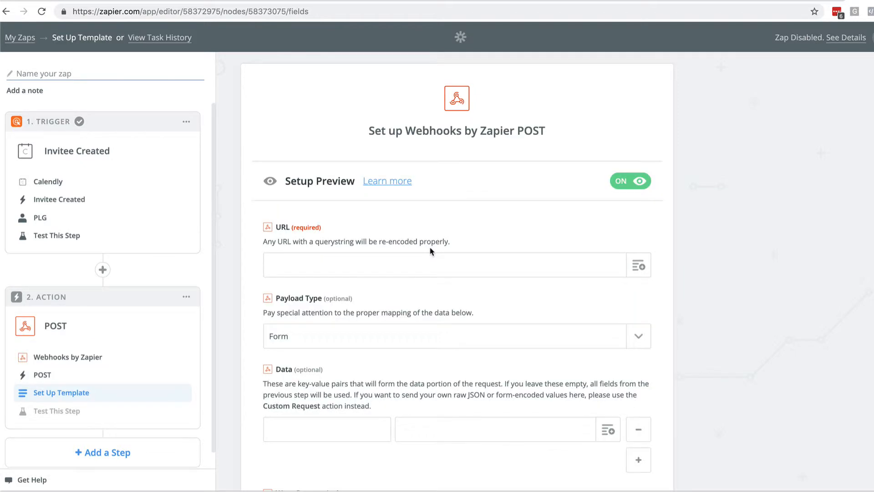
- Paste the copied Chiirp webhook URL as the POST request's URL and continue with the other template fields at their defaults
{"action": "left_click", "coordinate": [289, 265]}
{"action": "key", "text": "ctrl+v"}
{"action": "scroll", "coordinate": [469, 292], "scroll_direction": "down", "scroll_amount": 10}
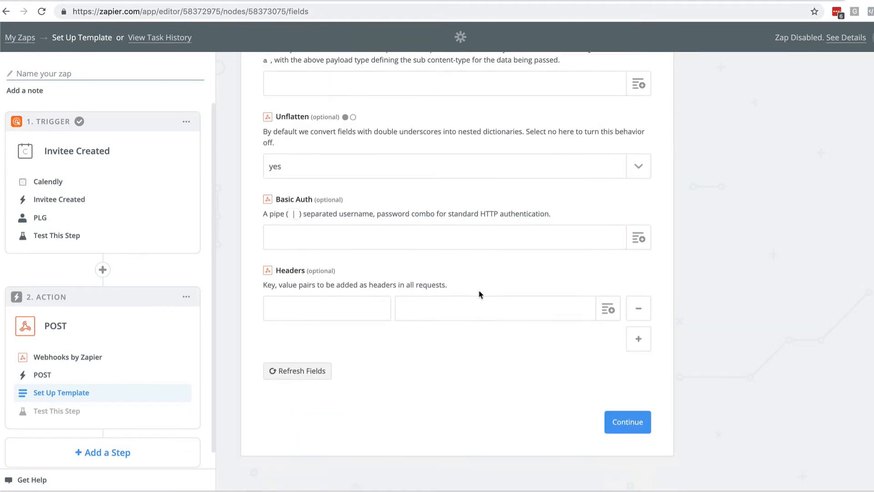
{"action": "left_click", "coordinate": [630, 427]}
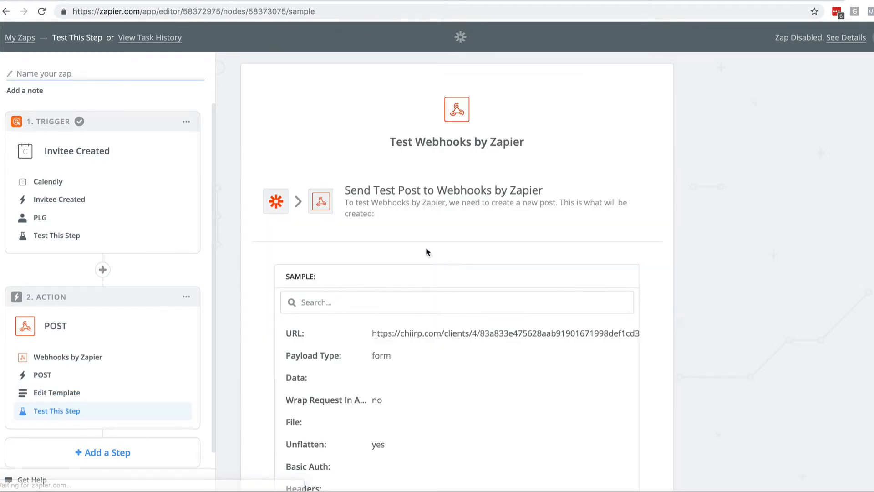
- Review the sample POST request and send the test to Webhooks by Zapier
{"action": "scroll", "coordinate": [367, 248], "scroll_direction": "down", "scroll_amount": 4}
{"action": "scroll", "coordinate": [366, 248], "scroll_direction": "down", "scroll_amount": 2}
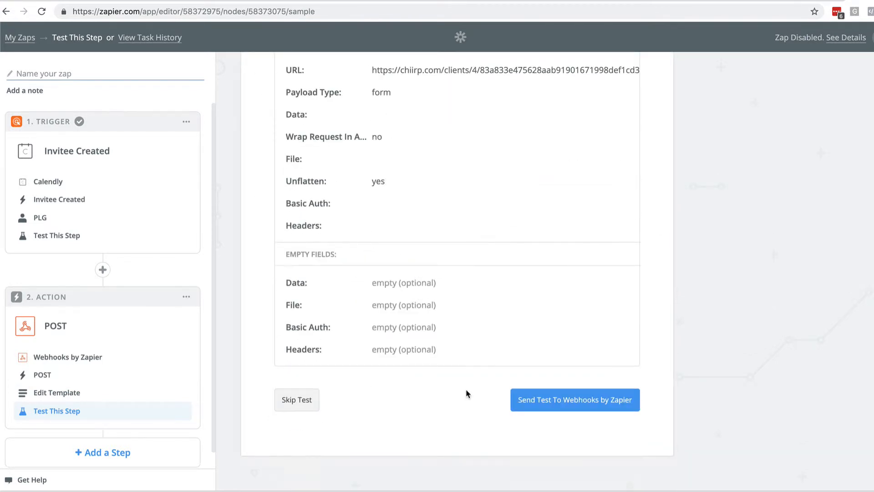
{"action": "scroll", "coordinate": [414, 295], "scroll_direction": "up", "scroll_amount": 4}
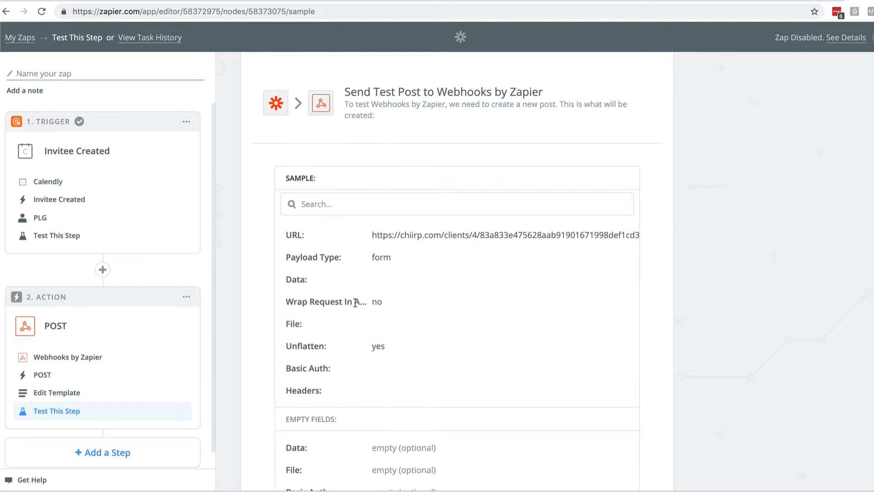
{"action": "scroll", "coordinate": [360, 303], "scroll_direction": "down", "scroll_amount": 4}
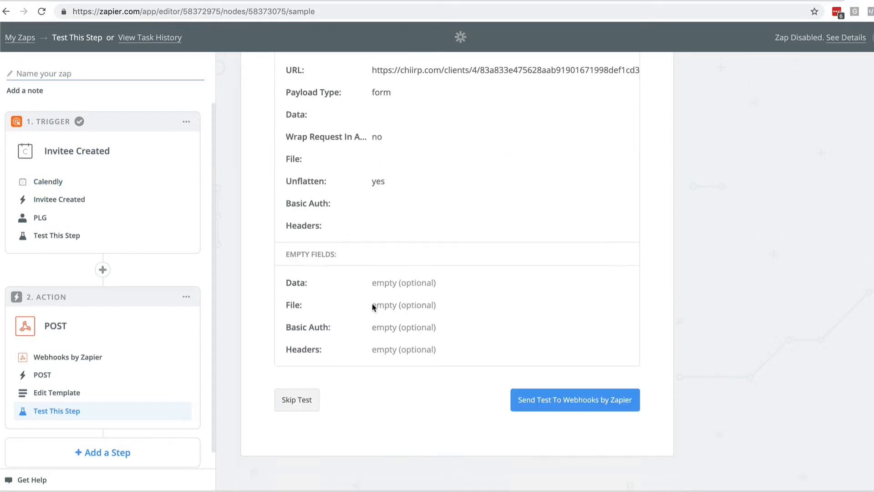
{"action": "left_click", "coordinate": [585, 403]}
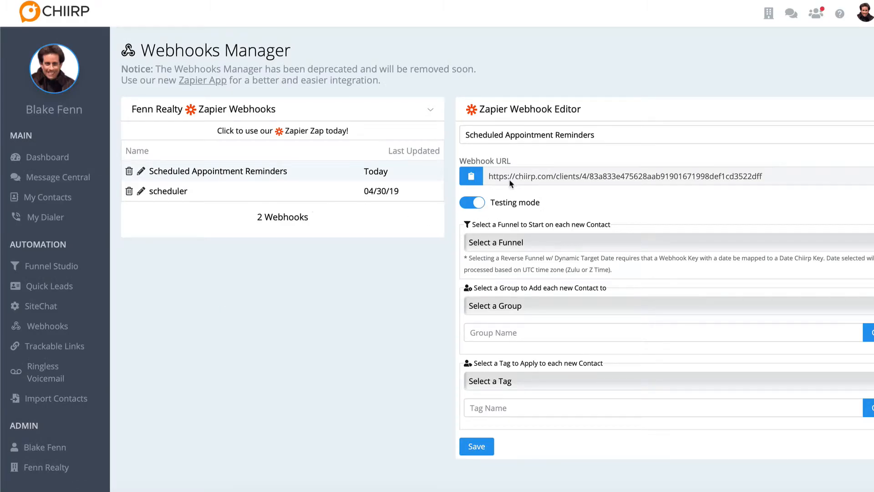
- Switch to Chiirp, save the Scheduled Appointment Reminders webhook and reopen it to review its webhook keys
{"action": "left_click", "coordinate": [475, 447]}
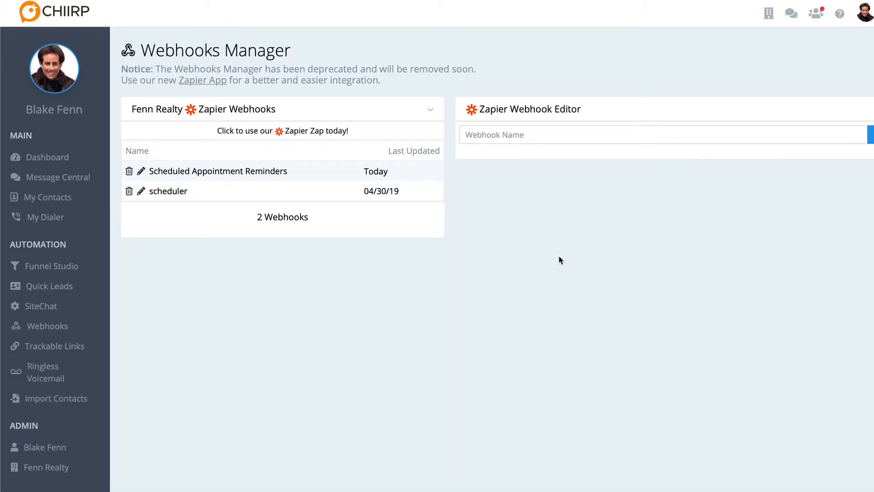
{"action": "scroll", "coordinate": [553, 296], "scroll_direction": "down", "scroll_amount": 6}
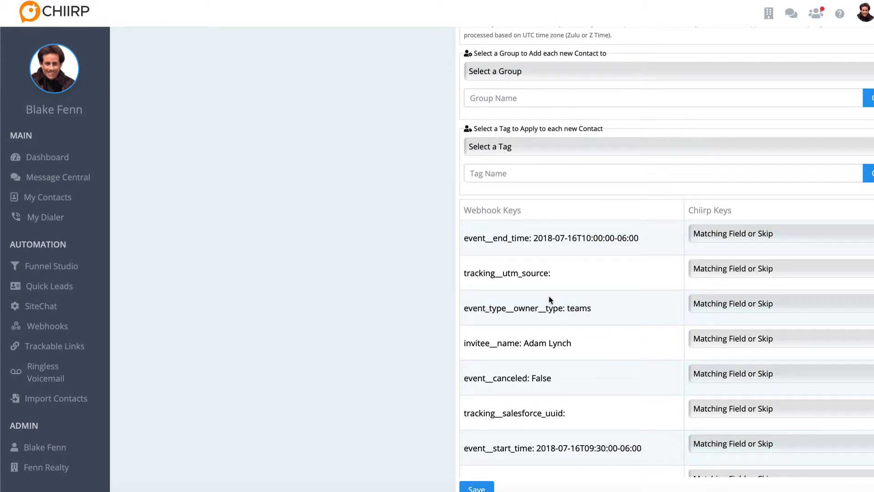
{"action": "scroll", "coordinate": [550, 300], "scroll_direction": "down", "scroll_amount": 15}
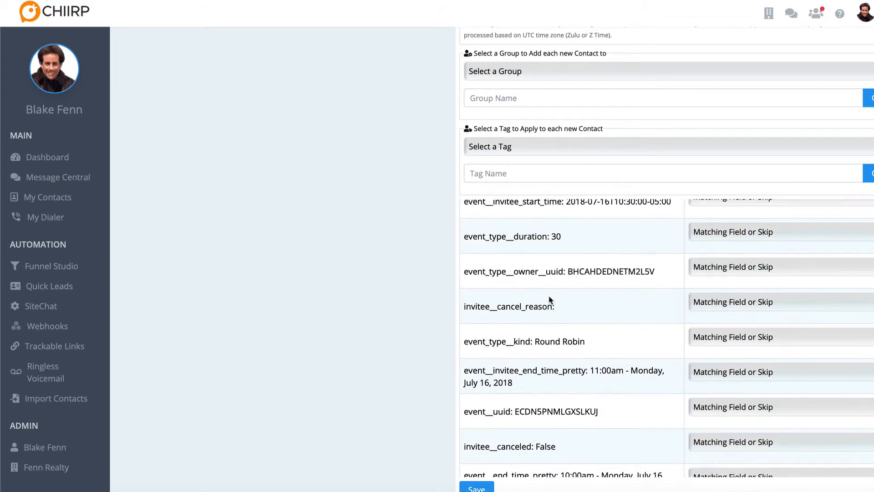
{"action": "scroll", "coordinate": [550, 299], "scroll_direction": "up", "scroll_amount": 15}
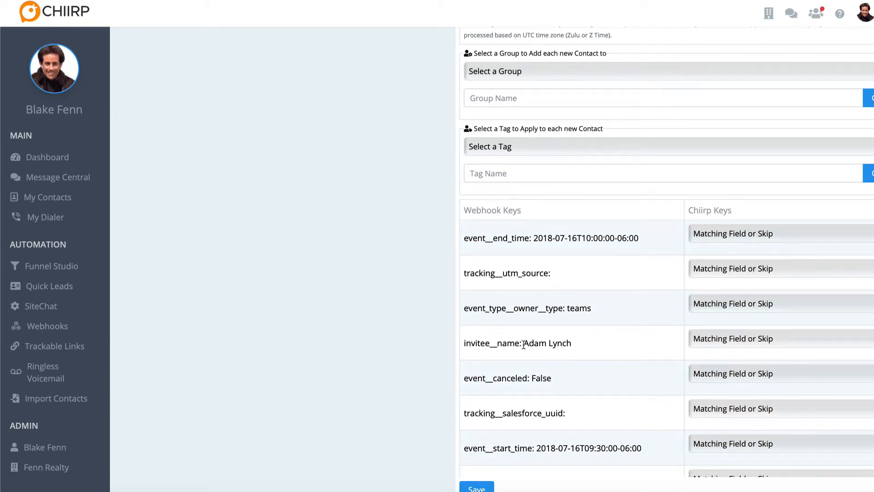
- Map the invitee__name webhook key to the Full Name Chiirp key
{"action": "left_click", "coordinate": [699, 341]}
{"action": "left_click", "coordinate": [559, 338]}
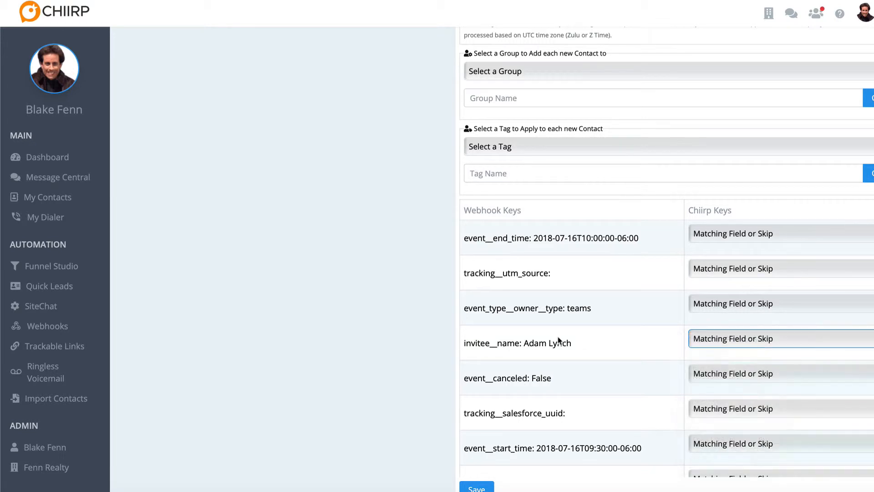
{"action": "left_click", "coordinate": [706, 340]}
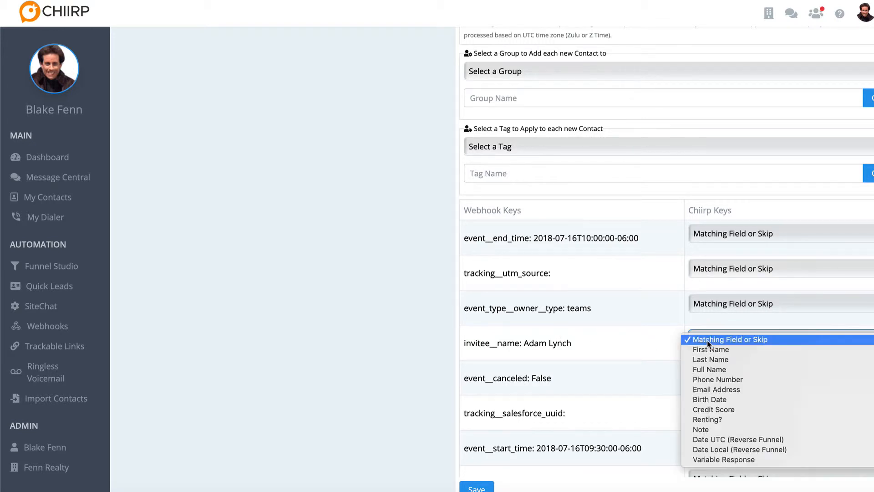
{"action": "left_click", "coordinate": [708, 372]}
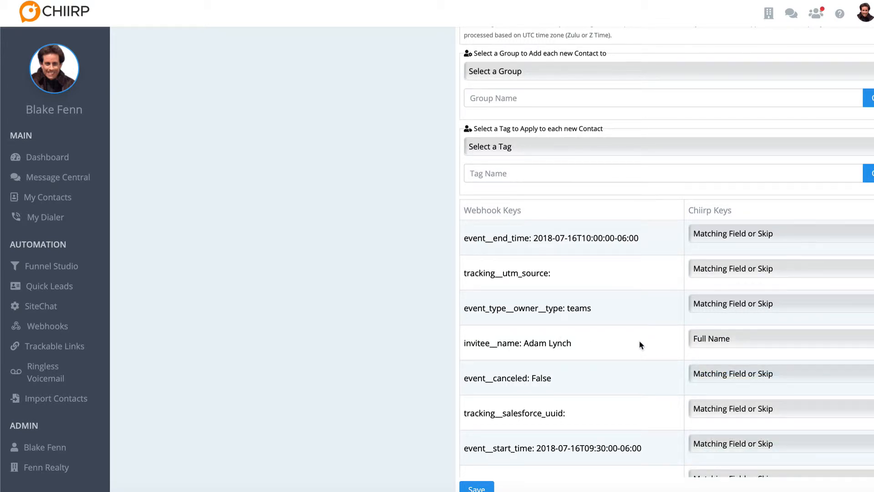
- Map the event__start_time webhook key to the Date Local (Reverse Funnel) Chiirp key
{"action": "scroll", "coordinate": [640, 344], "scroll_direction": "down", "scroll_amount": 3}
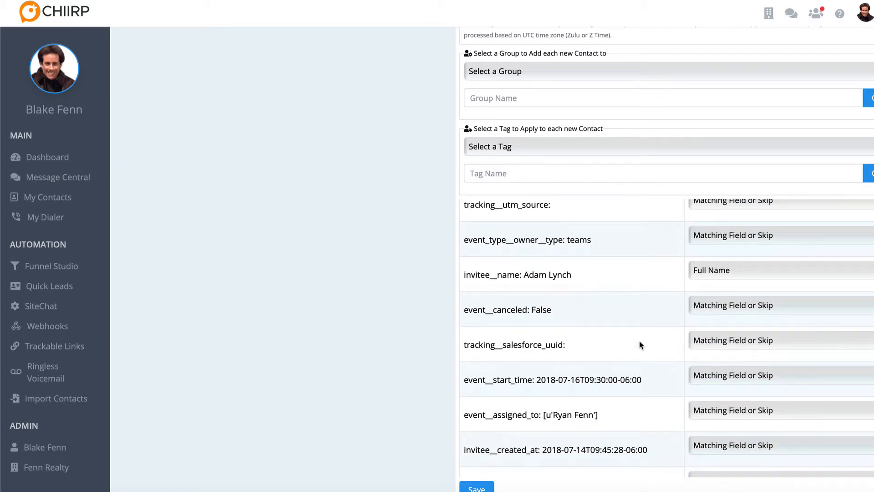
{"action": "left_click_drag", "start_coordinate": [646, 348], "coordinate": [468, 349]}
{"action": "left_click", "coordinate": [615, 361]}
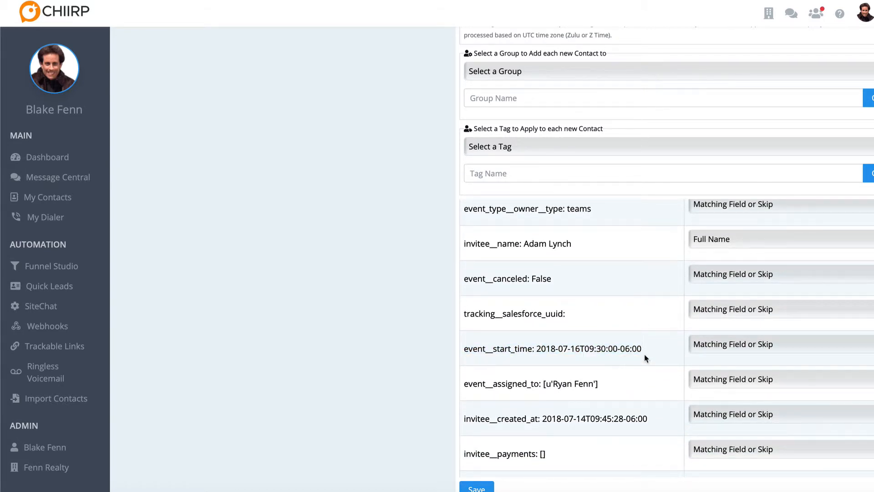
{"action": "left_click", "coordinate": [714, 344]}
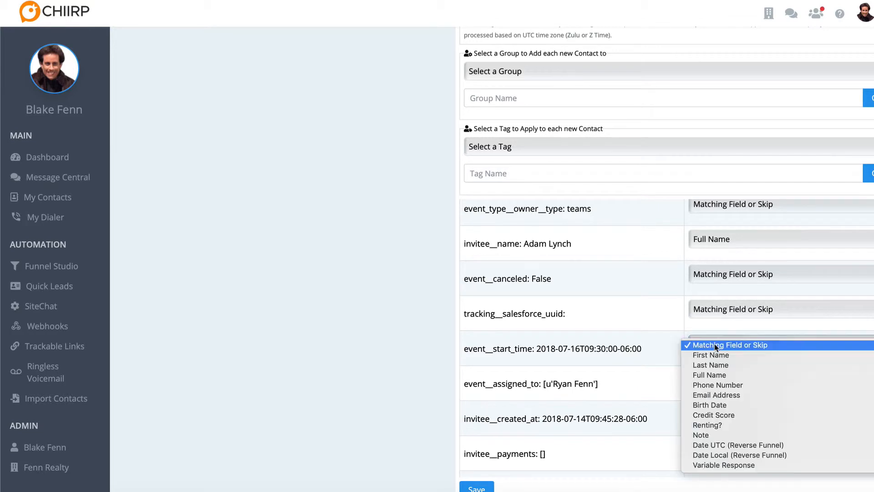
{"action": "left_click", "coordinate": [731, 456]}
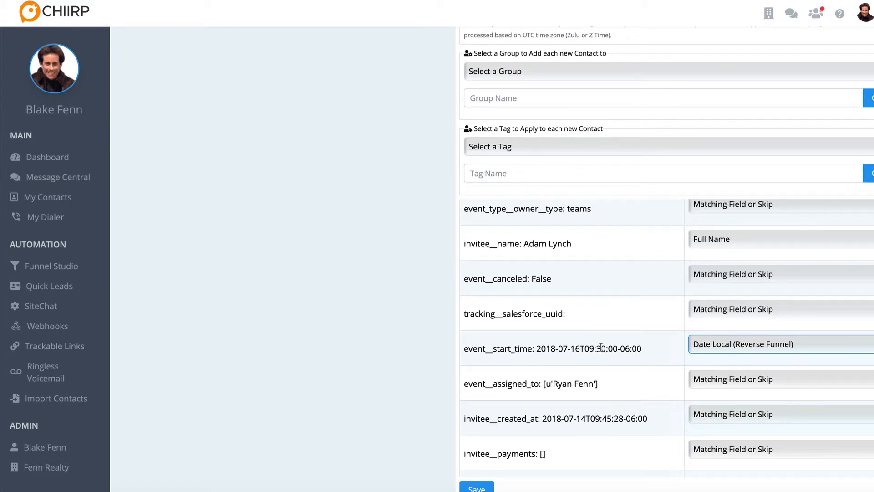
- Map the questions_and_responses__1_response webhook key to the Phone Number Chiirp key
{"action": "scroll", "coordinate": [618, 352], "scroll_direction": "down", "scroll_amount": 3}
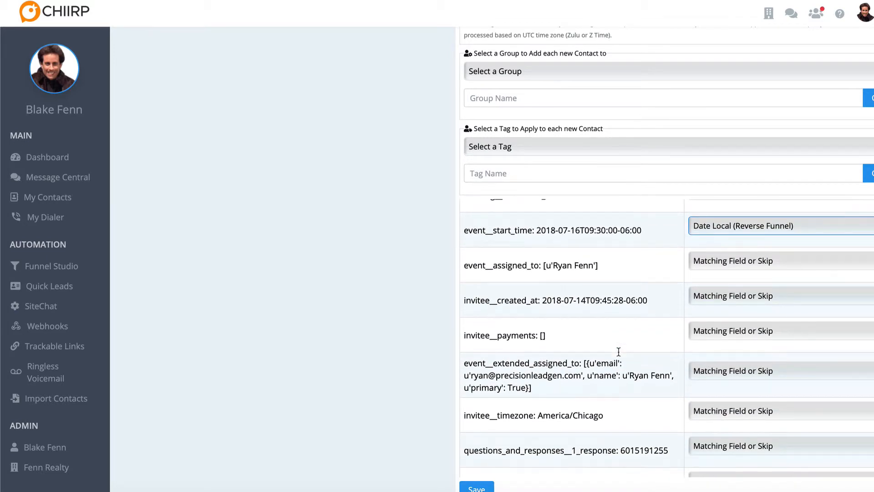
{"action": "scroll", "coordinate": [620, 355], "scroll_direction": "down", "scroll_amount": 1}
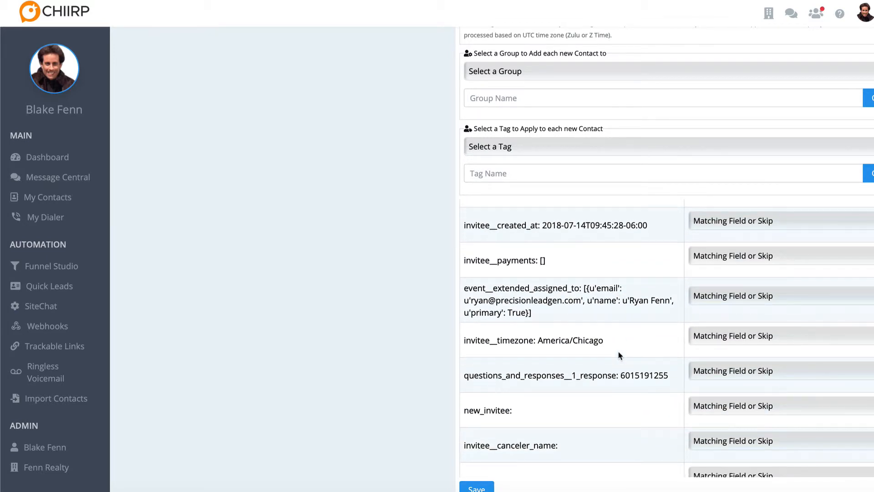
{"action": "scroll", "coordinate": [619, 356], "scroll_direction": "down", "scroll_amount": 1}
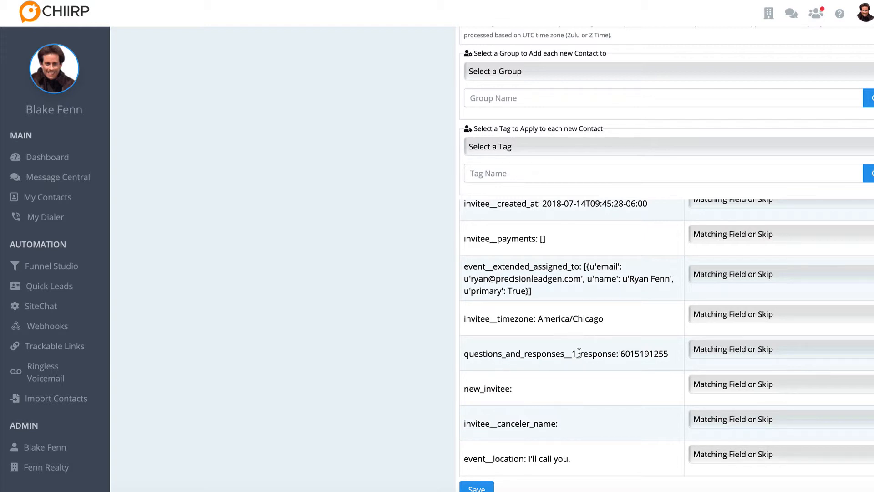
{"action": "left_click_drag", "start_coordinate": [571, 354], "coordinate": [617, 359]}
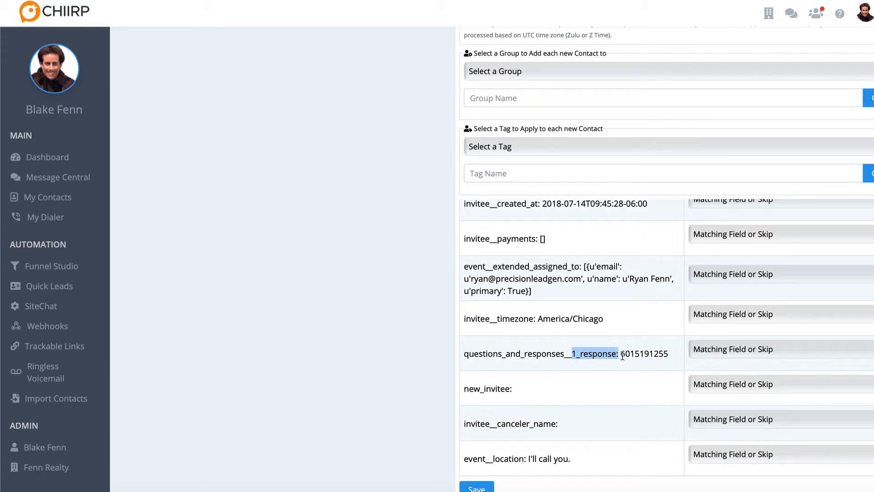
{"action": "double_click", "coordinate": [659, 358]}
{"action": "left_click", "coordinate": [696, 359]}
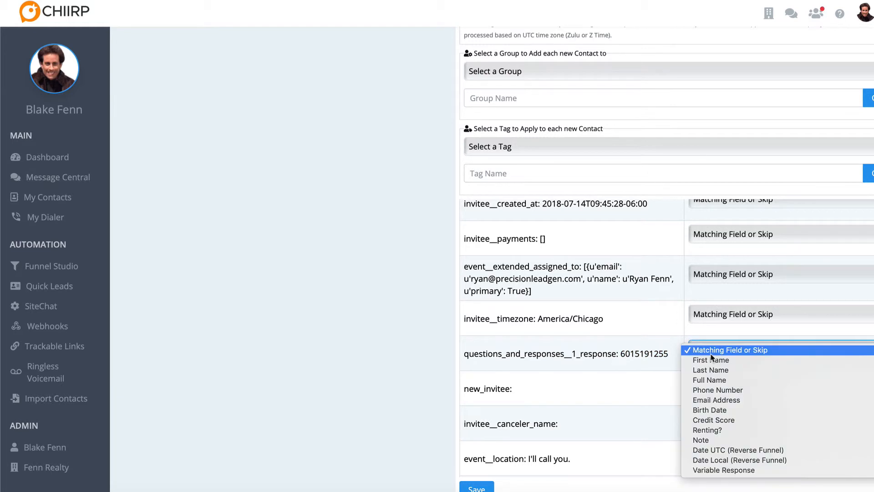
{"action": "left_click", "coordinate": [711, 389]}
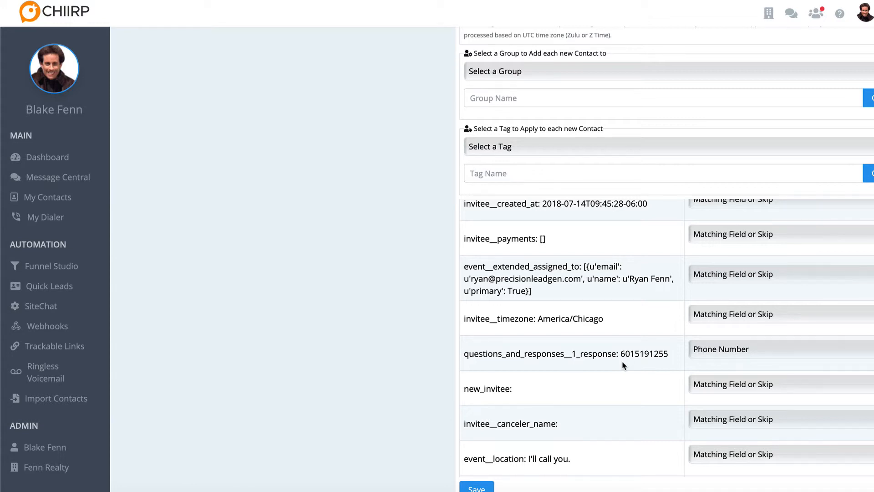
- Map the invitee__email webhook key to the Email Address Chiirp key and save the webhook
{"action": "scroll", "coordinate": [623, 365], "scroll_direction": "down", "scroll_amount": 1}
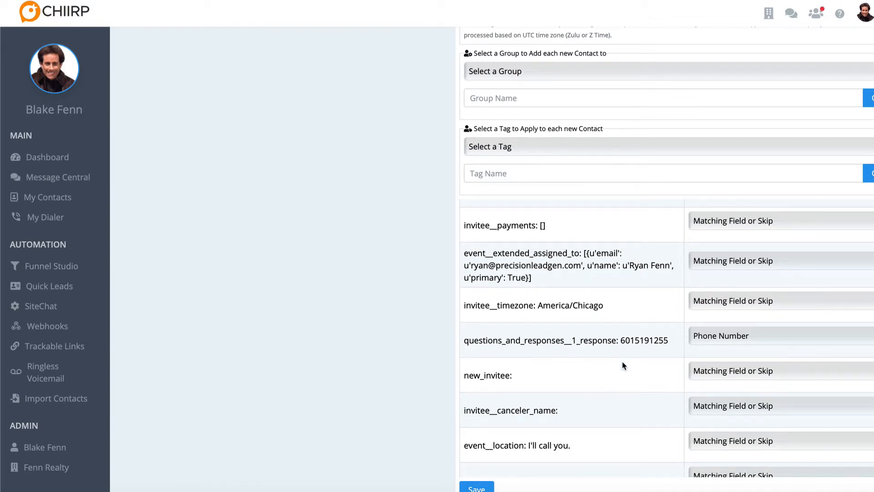
{"action": "scroll", "coordinate": [624, 366], "scroll_direction": "down", "scroll_amount": 5}
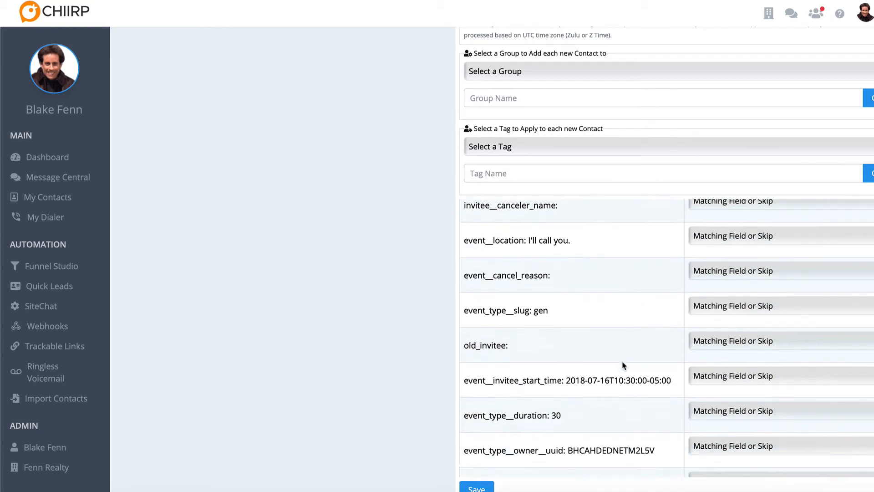
{"action": "scroll", "coordinate": [623, 366], "scroll_direction": "down", "scroll_amount": 9}
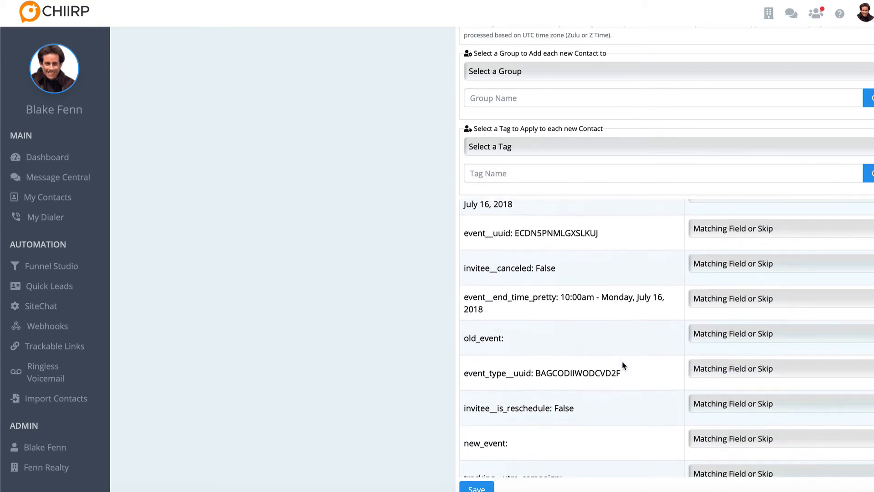
{"action": "scroll", "coordinate": [623, 366], "scroll_direction": "down", "scroll_amount": 8}
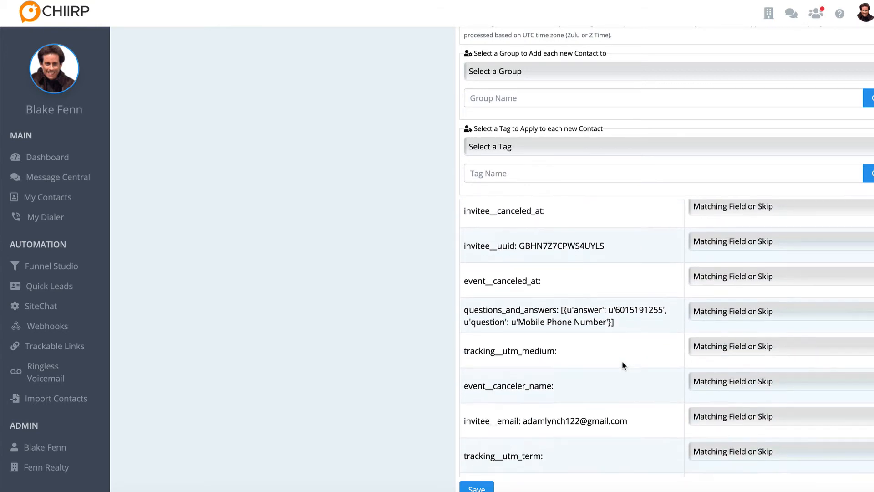
{"action": "scroll", "coordinate": [623, 366], "scroll_direction": "down", "scroll_amount": 1}
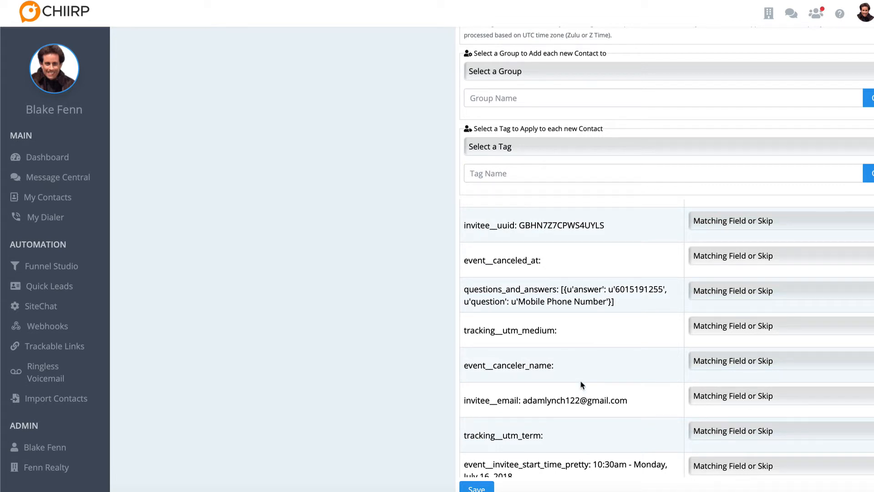
{"action": "scroll", "coordinate": [582, 385], "scroll_direction": "down", "scroll_amount": 1}
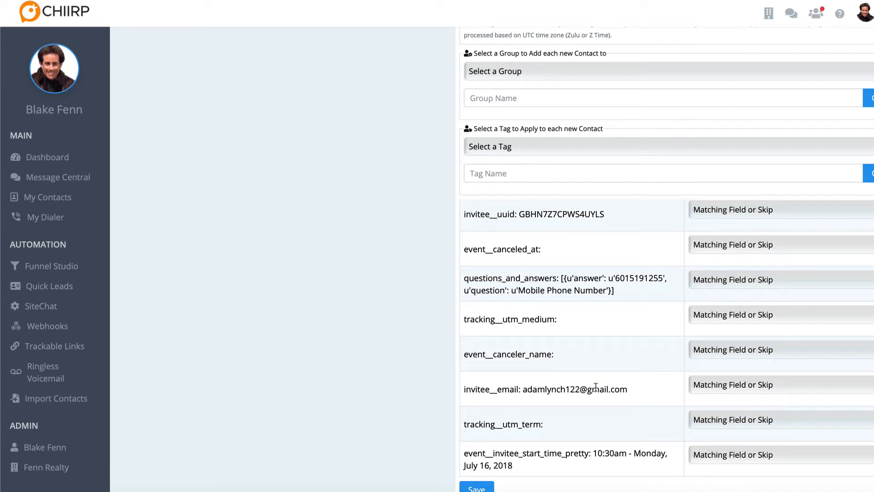
{"action": "left_click", "coordinate": [751, 390]}
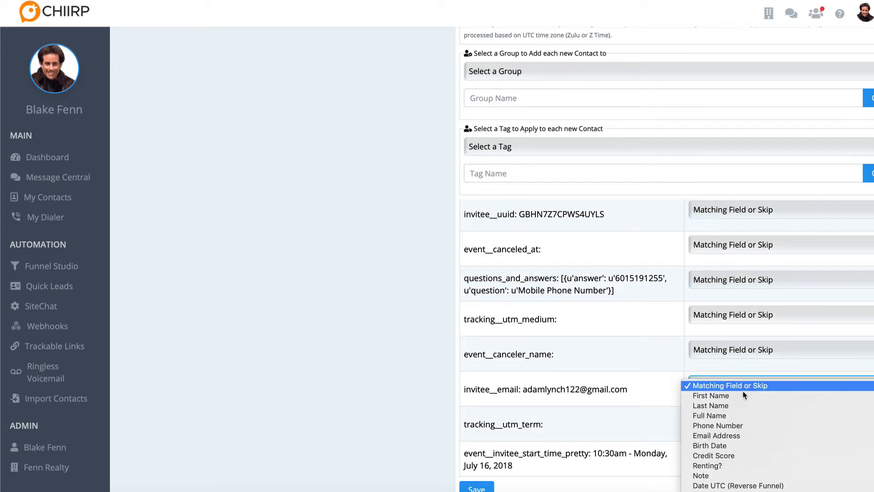
{"action": "left_click", "coordinate": [724, 434]}
{"action": "left_click", "coordinate": [477, 488]}
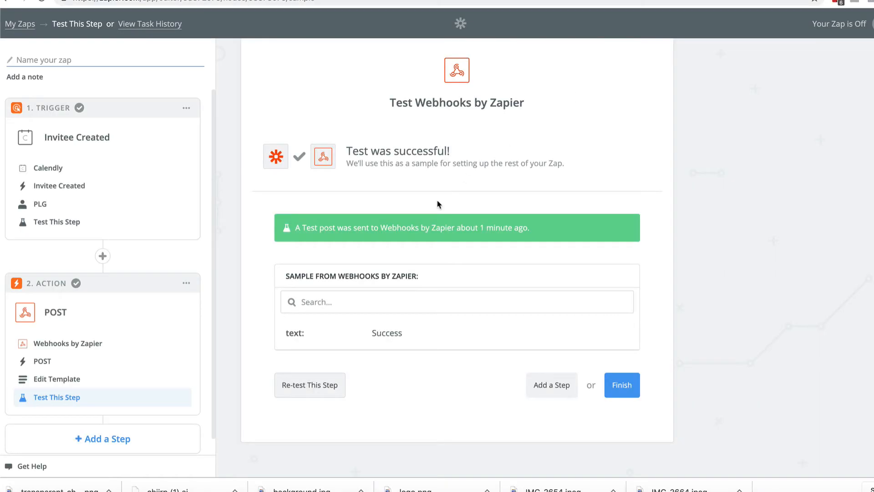
- Switch to Zapier, finish the tested POST action step and name the Zap Test 1
{"action": "left_click", "coordinate": [622, 385]}
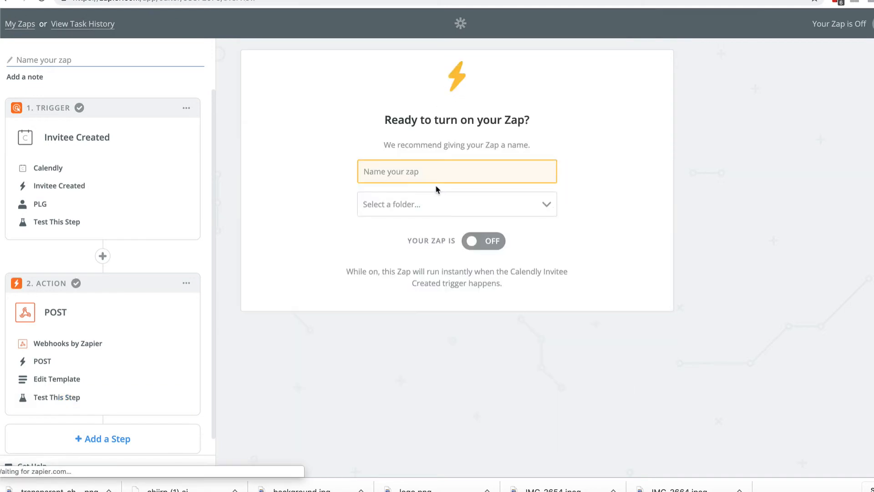
{"action": "type", "text": "Test 1"}
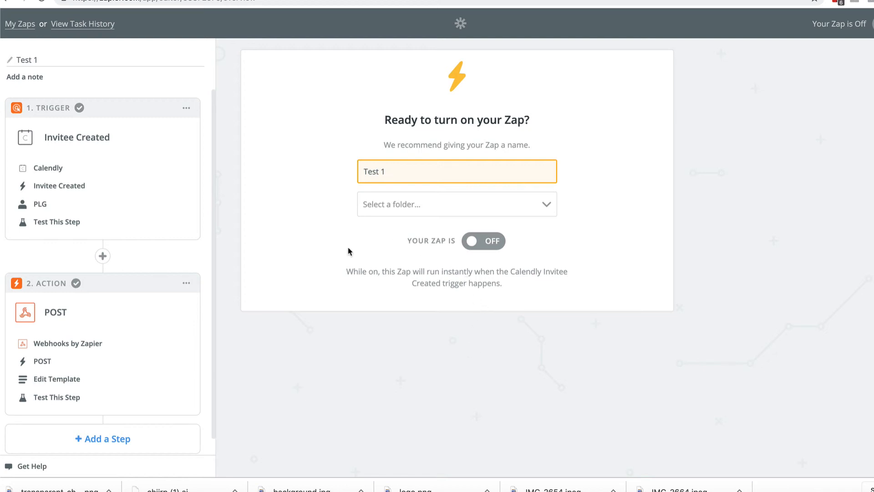
- Switch to Chiirp, reopen the Scheduled Appointment Reminders webhook and select Test Funnel6 as the funnel started on each new contact
{"action": "left_click", "coordinate": [93, 490]}
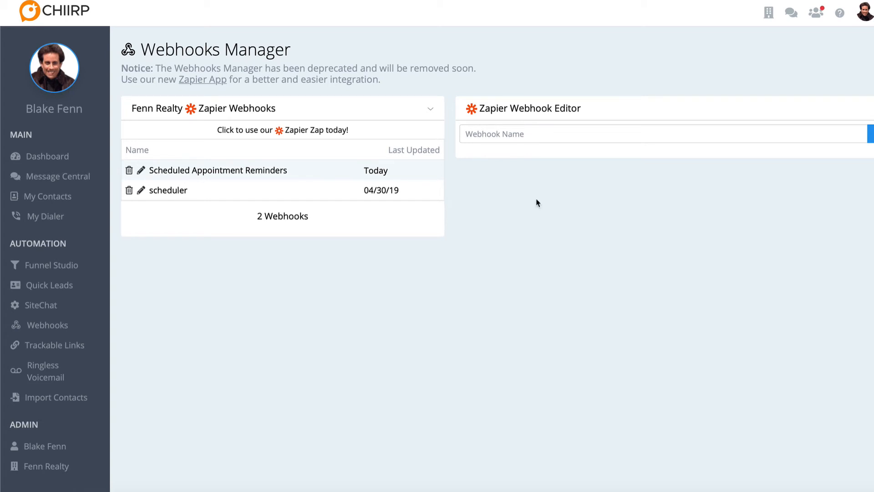
{"action": "left_click", "coordinate": [553, 246]}
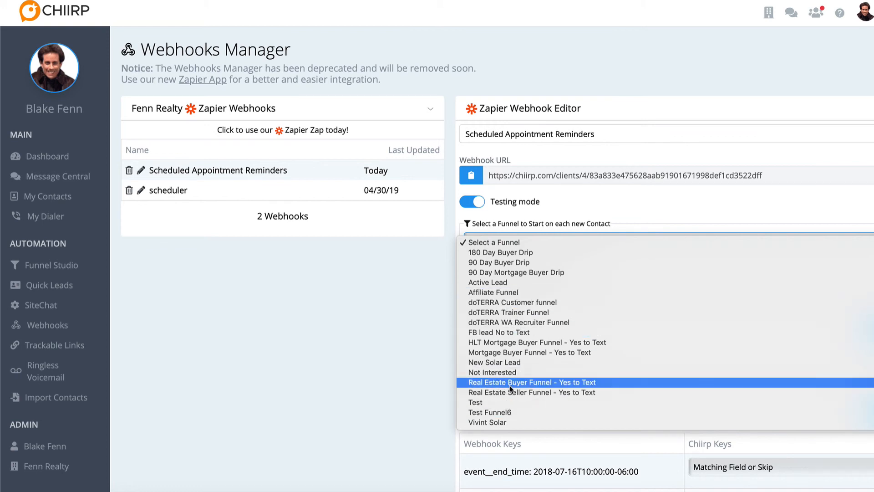
{"action": "left_click", "coordinate": [506, 412]}
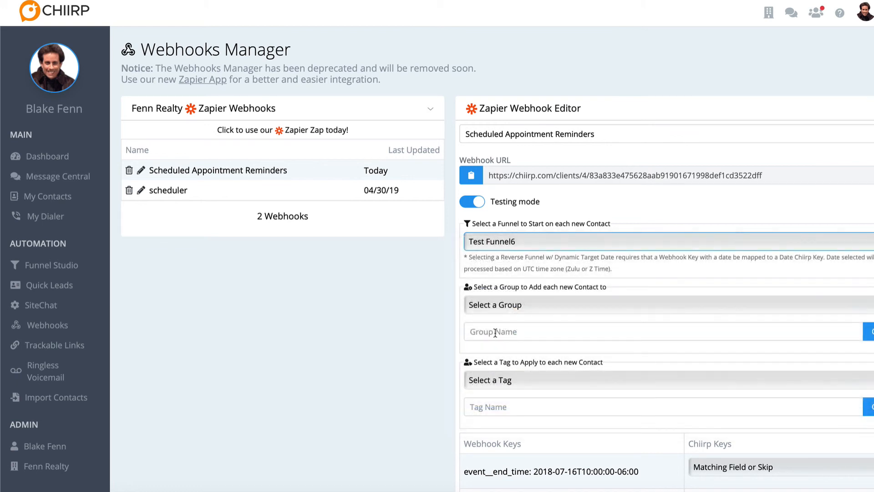
{"action": "left_click", "coordinate": [473, 290]}
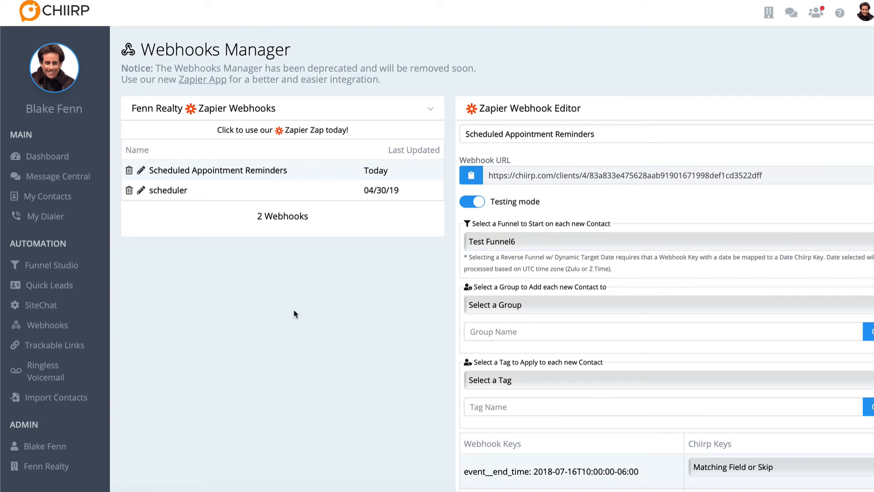
- Review the key mappings and chosen funnel, and save the Scheduled Appointment Reminders webhook
{"action": "scroll", "coordinate": [403, 347], "scroll_direction": "down", "scroll_amount": 5}
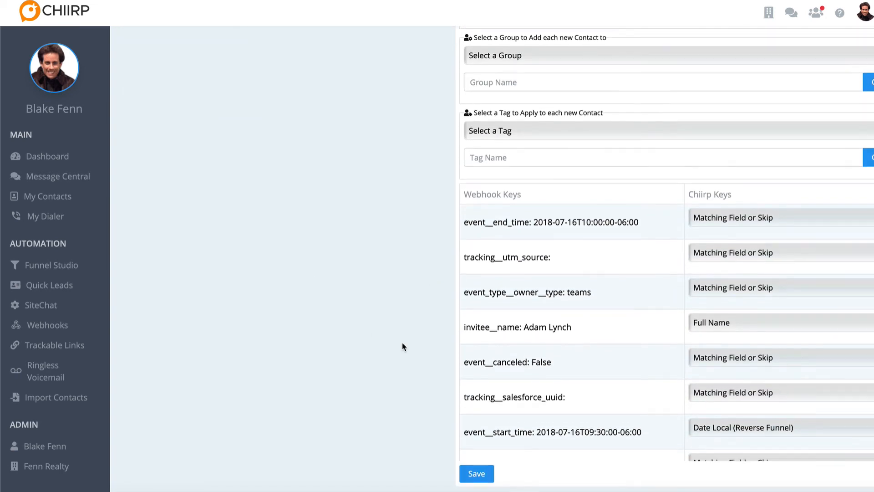
{"action": "scroll", "coordinate": [502, 382], "scroll_direction": "down", "scroll_amount": 5}
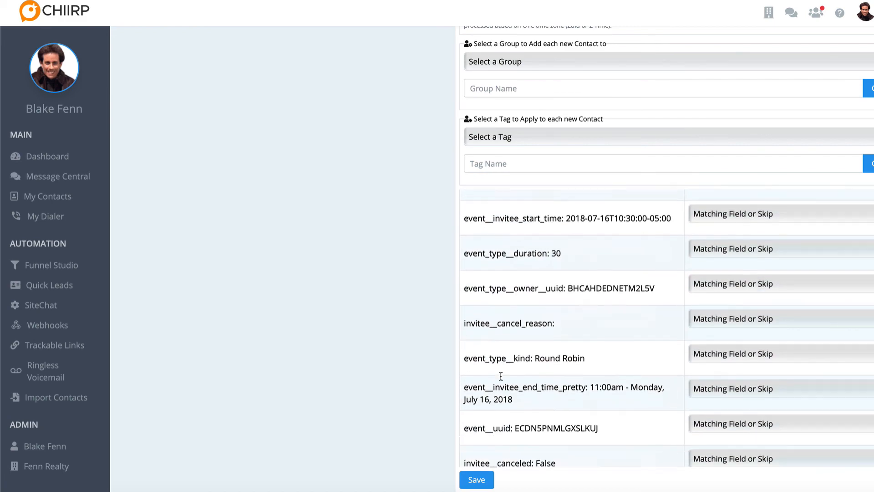
{"action": "scroll", "coordinate": [501, 377], "scroll_direction": "up", "scroll_amount": 6}
{"action": "scroll", "coordinate": [456, 232], "scroll_direction": "up", "scroll_amount": 5}
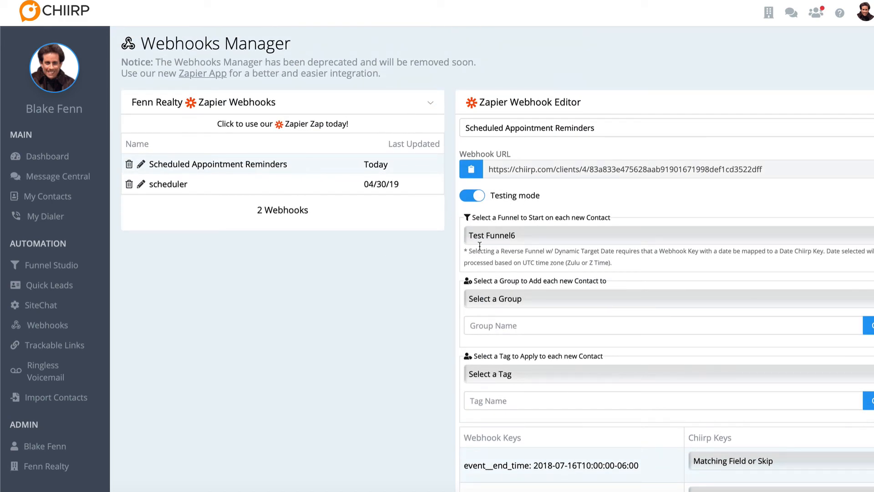
{"action": "scroll", "coordinate": [479, 246], "scroll_direction": "down", "scroll_amount": 5}
{"action": "left_click", "coordinate": [475, 477]}
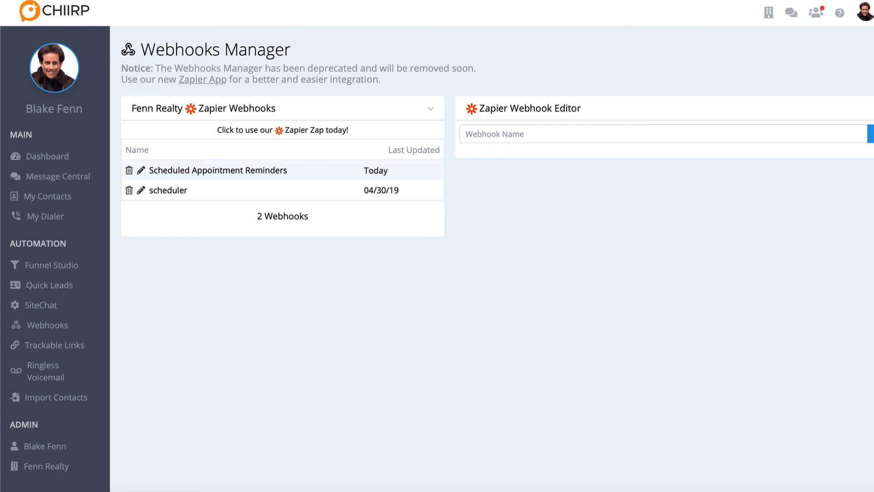
{"action": "left_click", "coordinate": [849, 2]}
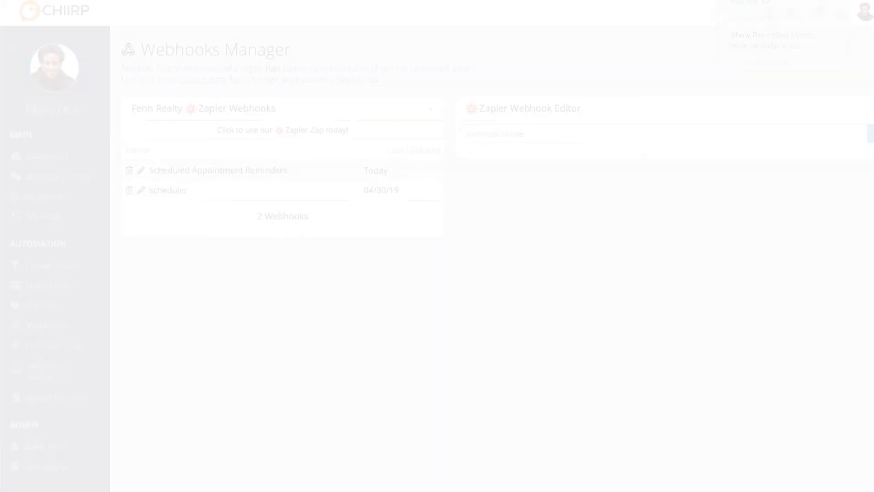